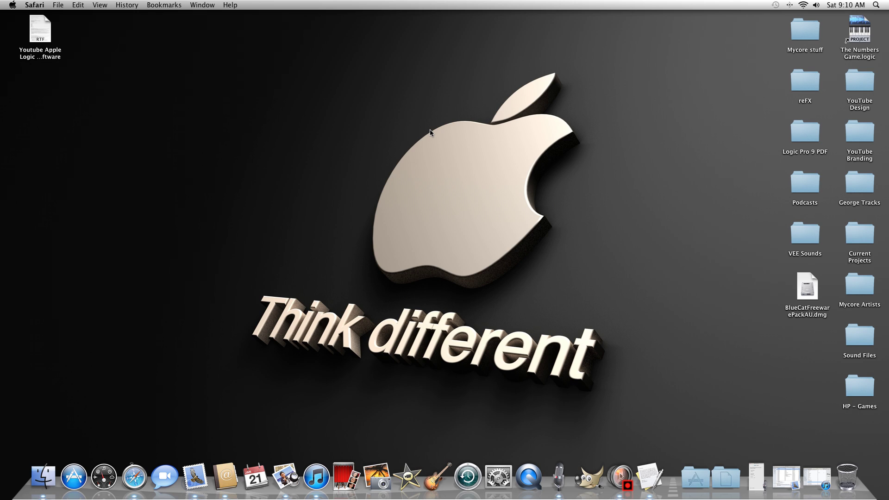
# Search Google in Safari for 'blue cat audio'.
pyautogui.click(134, 477)
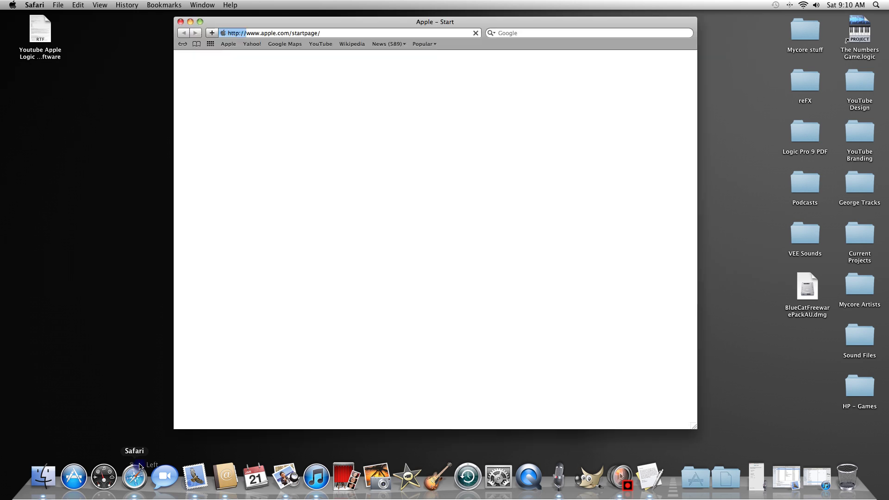
pyautogui.click(549, 36)
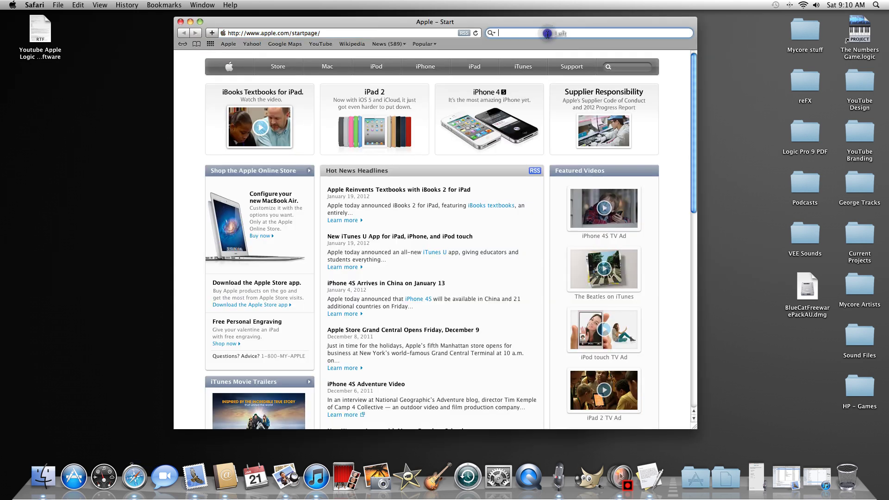
pyautogui.write('blue cat a')
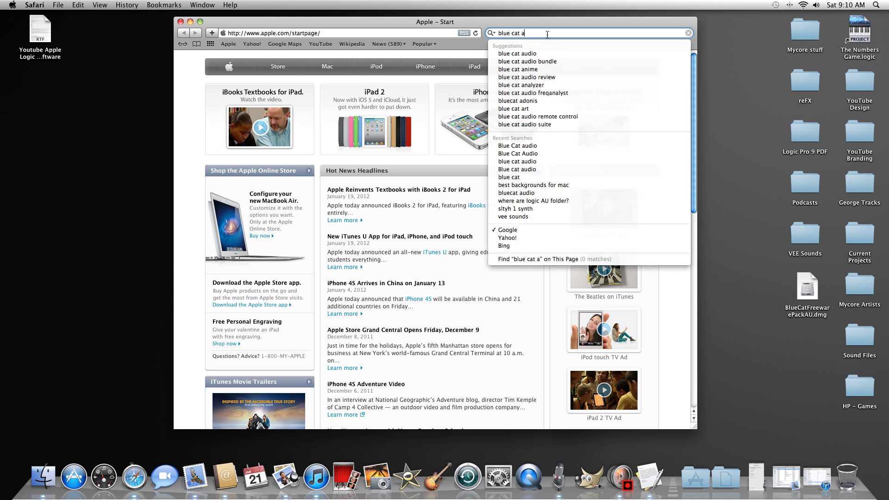
pyautogui.write('udio')
pyautogui.press('Return')
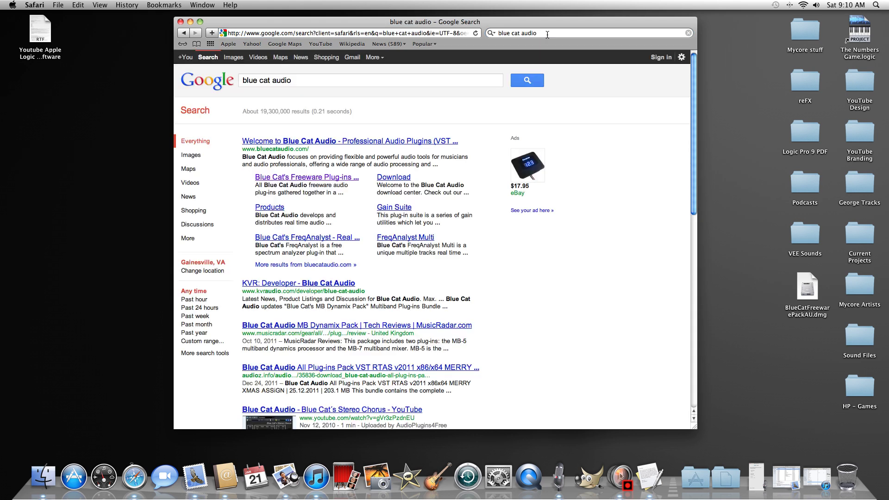
pyautogui.moveTo(514, 19); pyautogui.dragTo(521, 23)
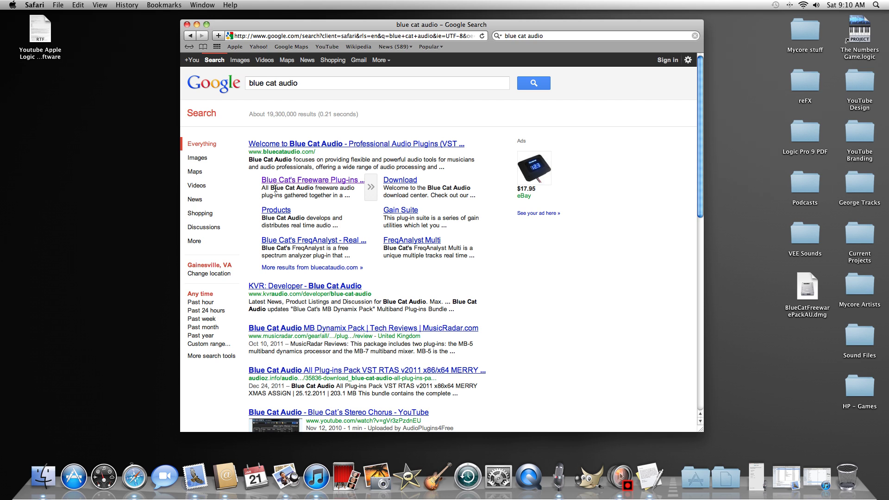
# Open Blue Cat's Freeware Plug-ins page and download the Mac AU package BlueCatFreewarePackAU.dmg.
pyautogui.click(306, 181)
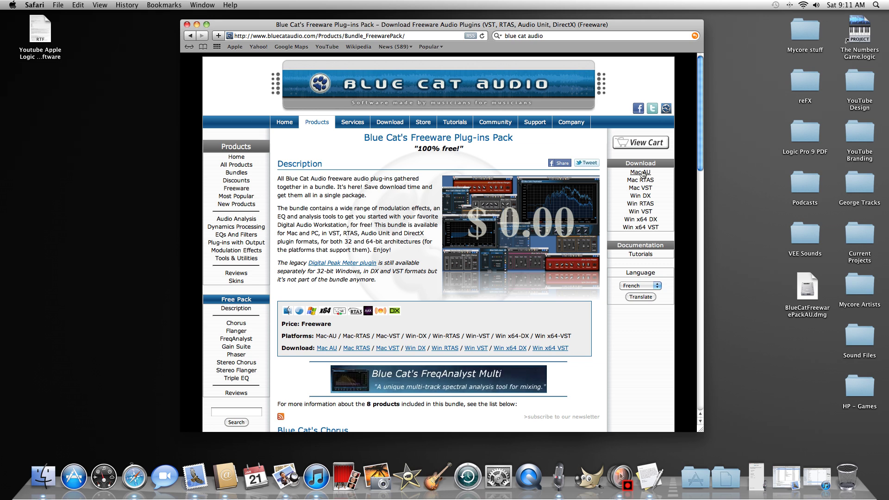
pyautogui.rightClick(642, 172)
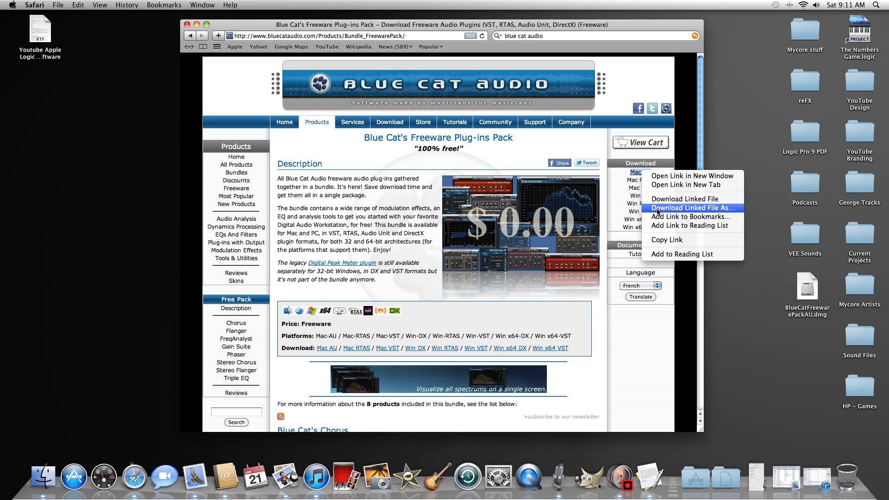
pyautogui.click(768, 273)
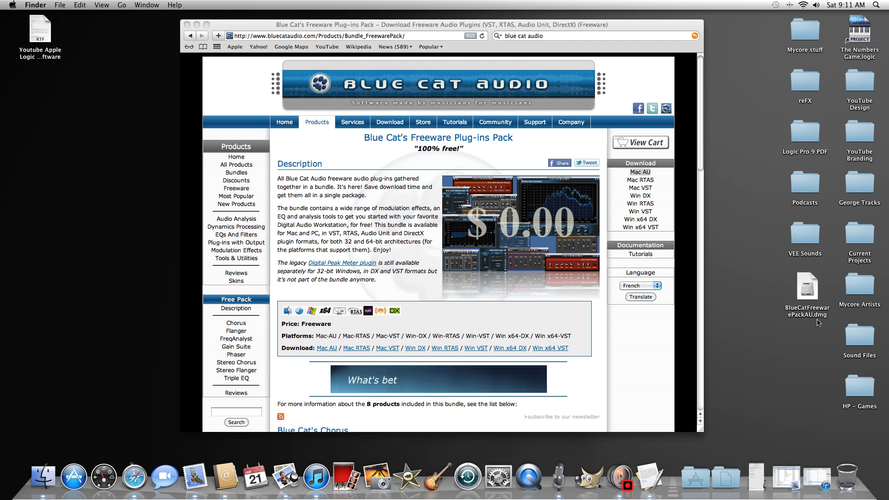
# Close Safari, mount BlueCatFreewarePackAU.dmg with all 19 items visible, and open README.rtf.
pyautogui.click(187, 24)
pyautogui.doubleClick(806, 278)
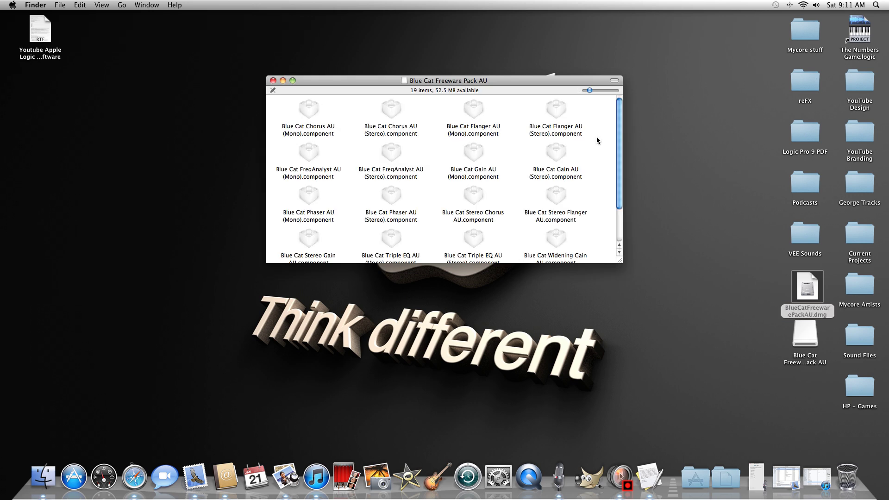
pyautogui.moveTo(521, 81); pyautogui.dragTo(417, 68)
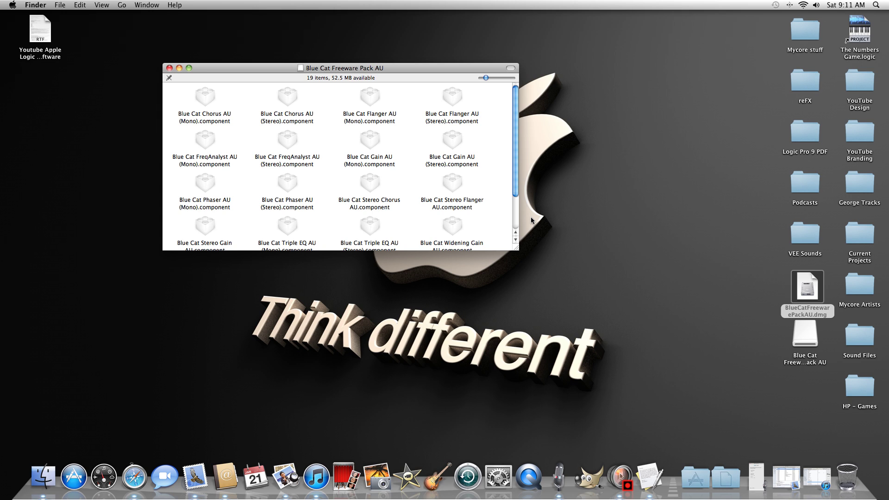
pyautogui.moveTo(517, 247); pyautogui.dragTo(522, 311)
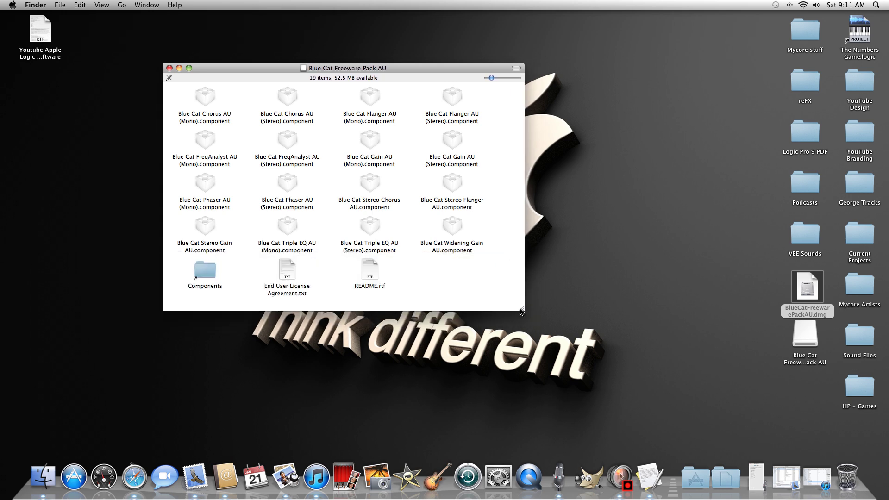
pyautogui.doubleClick(369, 269)
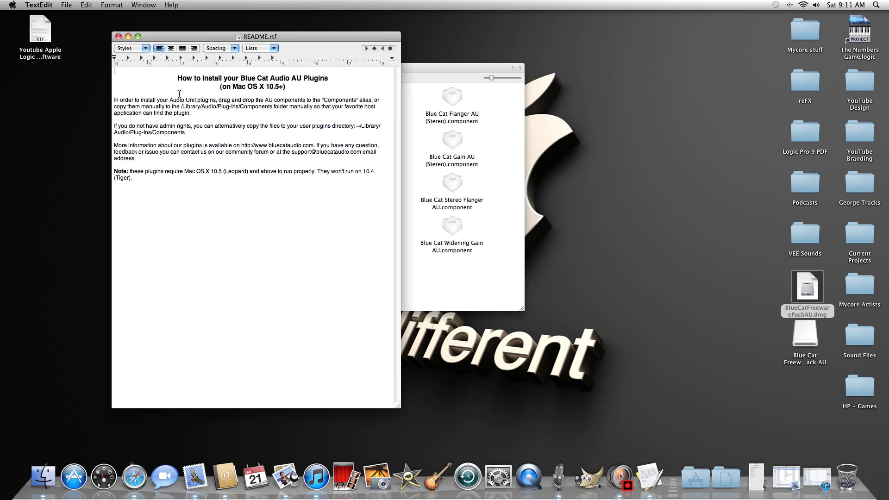
# Read the README's AU plug-in install instructions in TextEdit, then close it.
pyautogui.moveTo(219, 38); pyautogui.dragTo(301, 38)
pyautogui.click(301, 38)
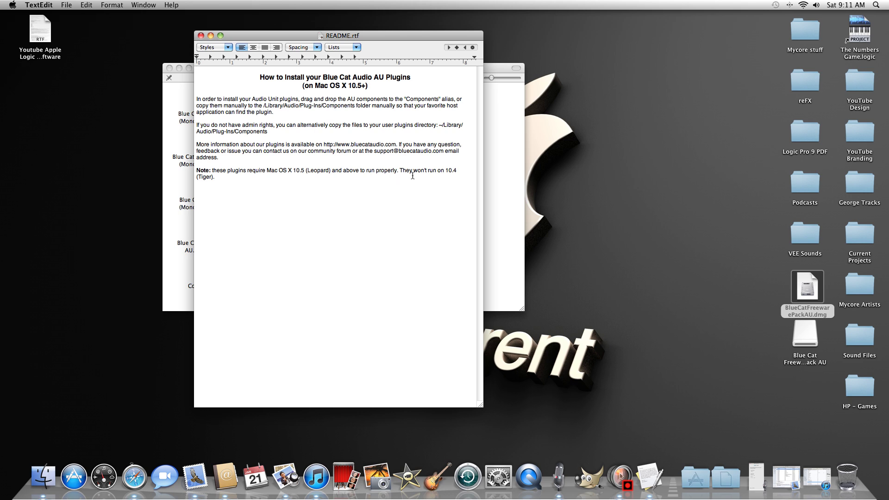
pyautogui.moveTo(389, 35); pyautogui.dragTo(387, 45)
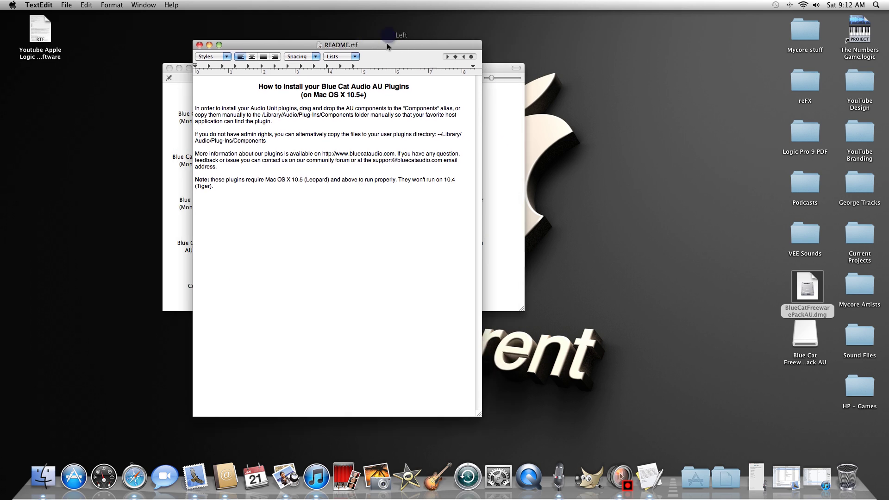
pyautogui.click(199, 45)
# Move the Blue Cat window left and open Downloads via a Spotlight search for 'down'.
pyautogui.moveTo(262, 69); pyautogui.dragTo(357, 91)
pyautogui.moveTo(494, 91); pyautogui.dragTo(263, 84)
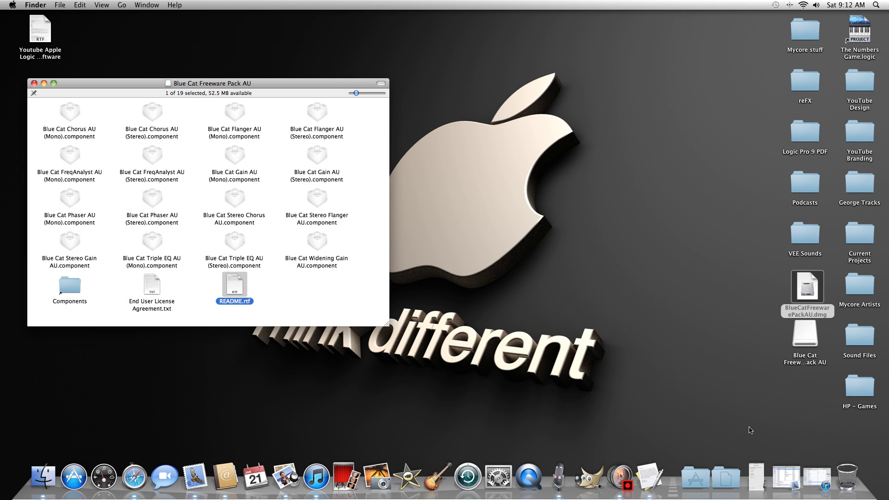
pyautogui.click(876, 5)
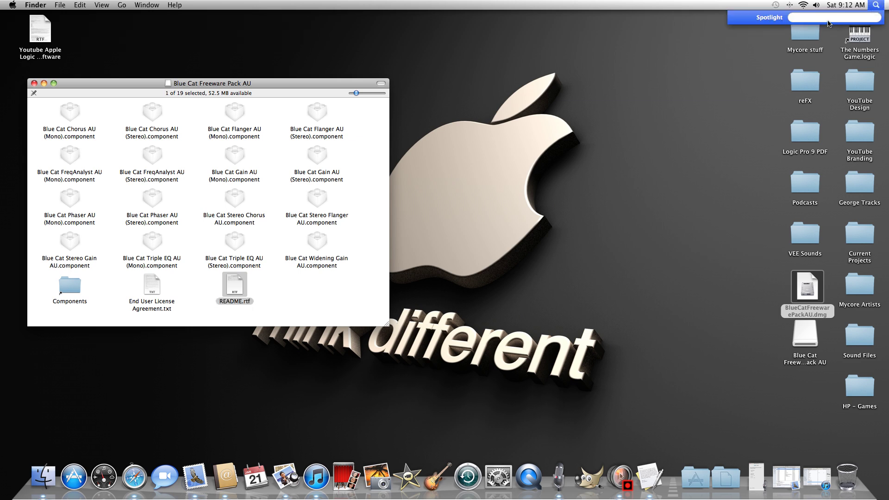
pyautogui.write('down')
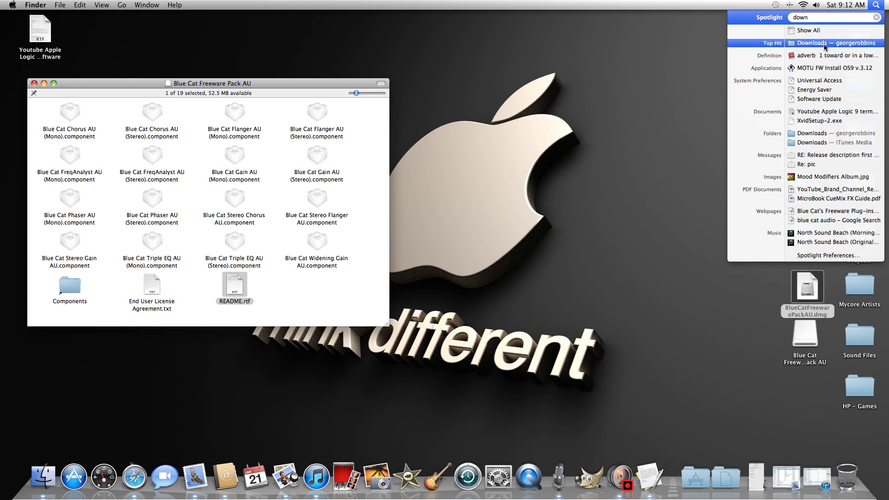
pyautogui.click(815, 134)
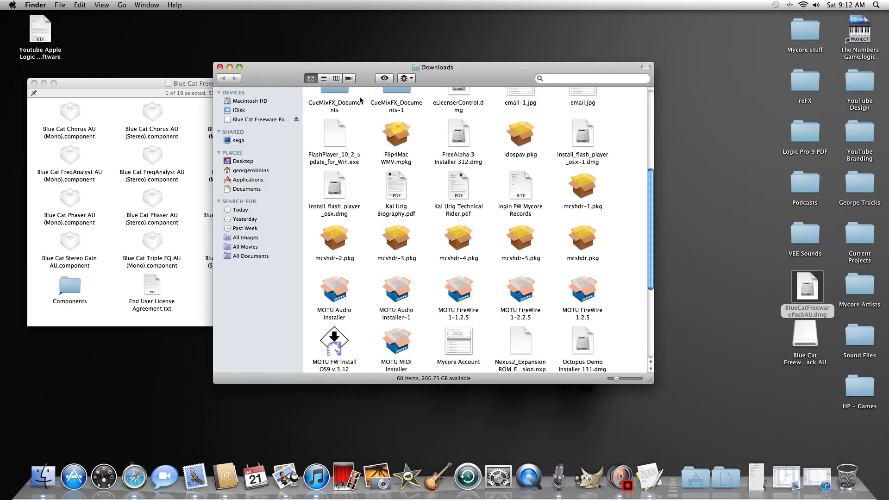
# Browse Macintosh HD > Library > Audio > Plug-Ins > Components to see its 19 items.
pyautogui.click(246, 101)
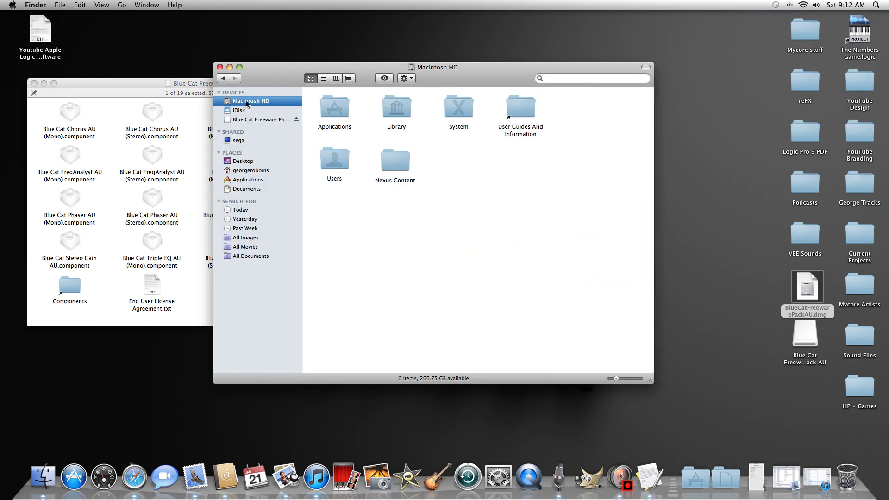
pyautogui.moveTo(273, 80); pyautogui.dragTo(267, 83)
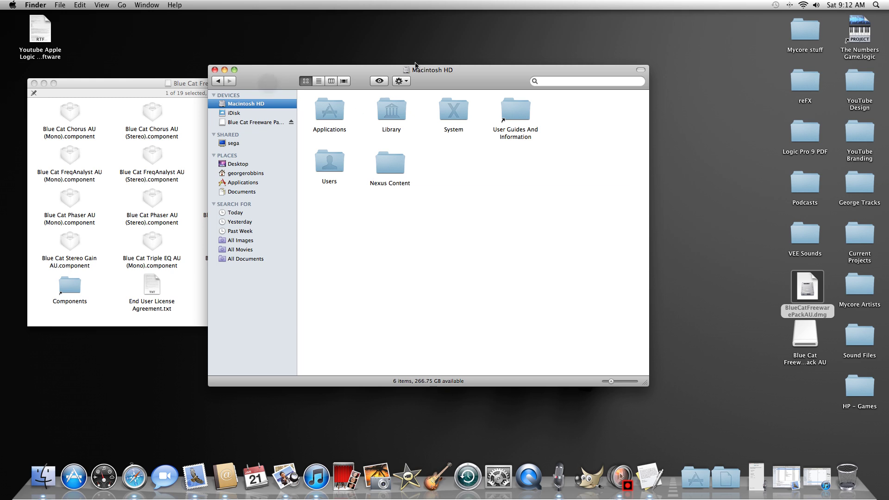
pyautogui.moveTo(451, 75); pyautogui.dragTo(632, 53)
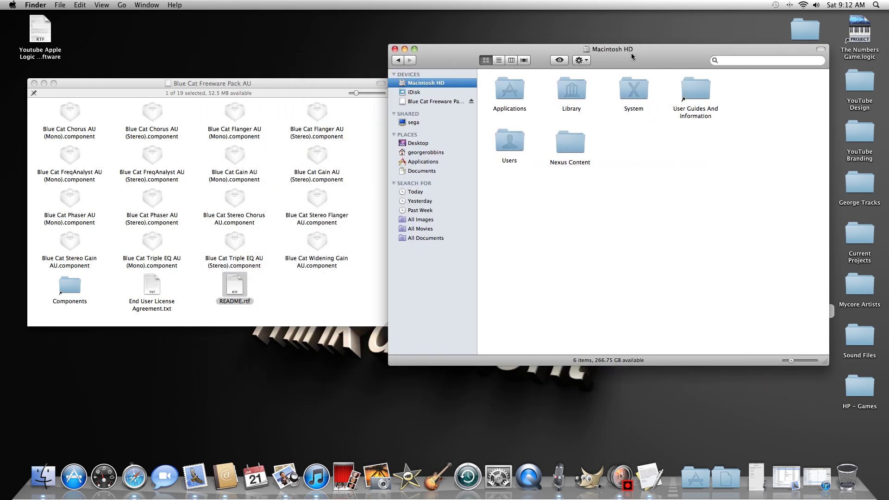
pyautogui.click(558, 101)
pyautogui.doubleClick(558, 101)
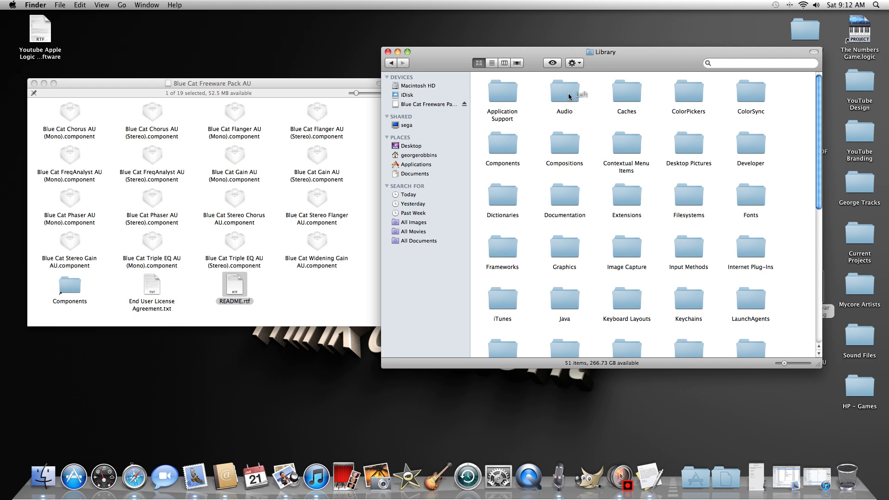
pyautogui.doubleClick(557, 101)
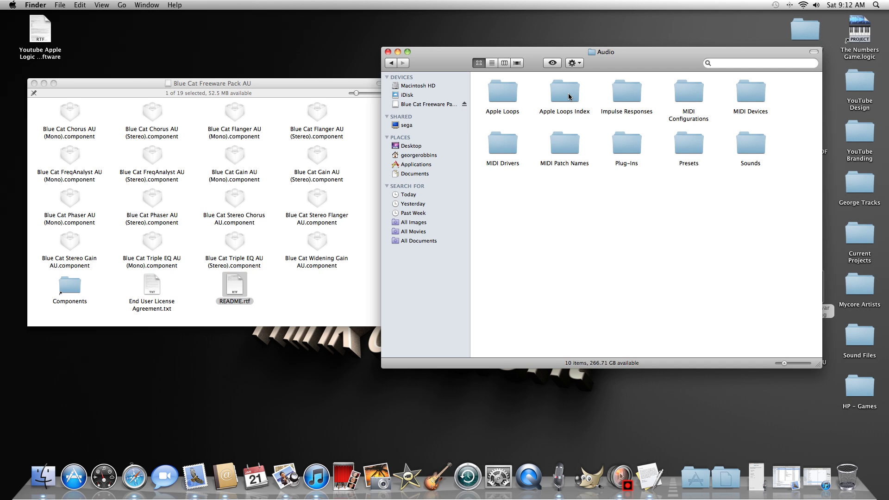
pyautogui.doubleClick(626, 142)
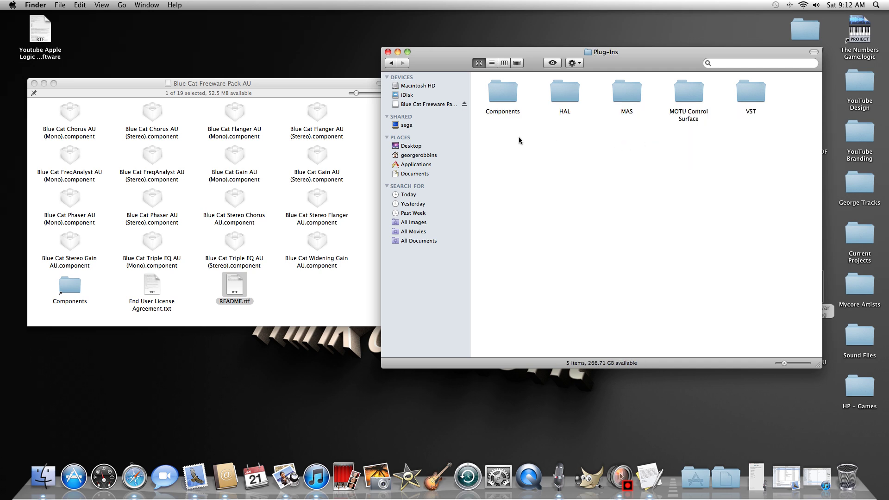
pyautogui.doubleClick(503, 93)
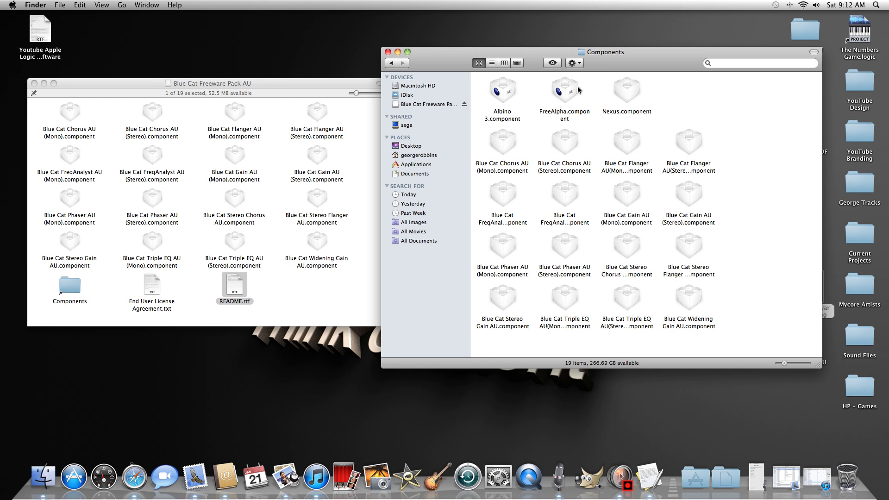
# Select the Blue Cat components in the freeware pack and copy them into Components.
pyautogui.moveTo(649, 50); pyautogui.dragTo(648, 42)
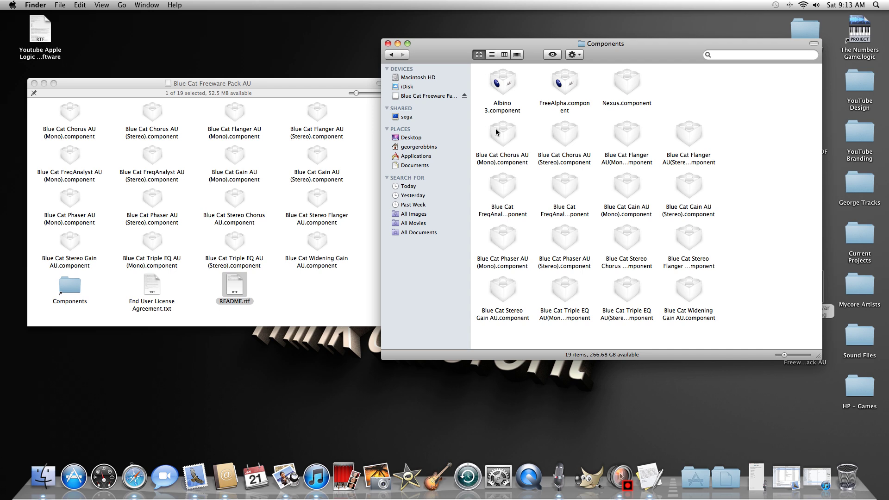
pyautogui.moveTo(483, 130); pyautogui.dragTo(716, 285)
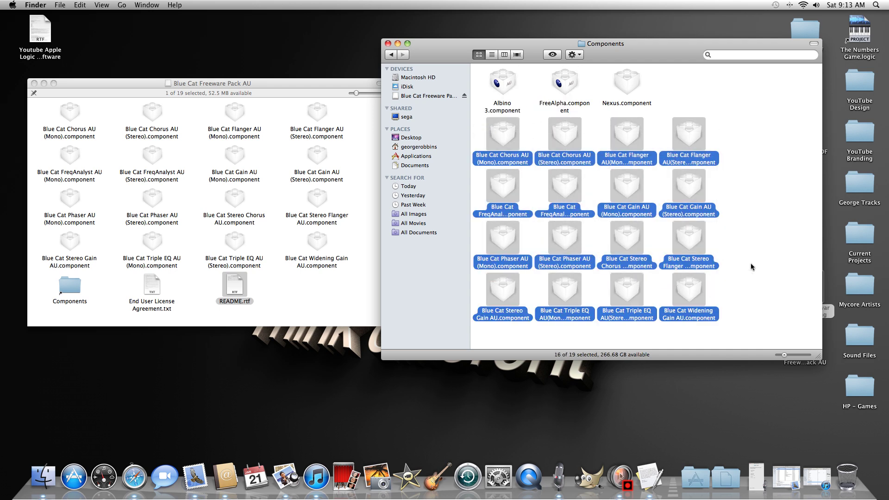
pyautogui.click(752, 267)
pyautogui.moveTo(120, 85); pyautogui.dragTo(78, 83)
pyautogui.moveTo(27, 104); pyautogui.dragTo(341, 242)
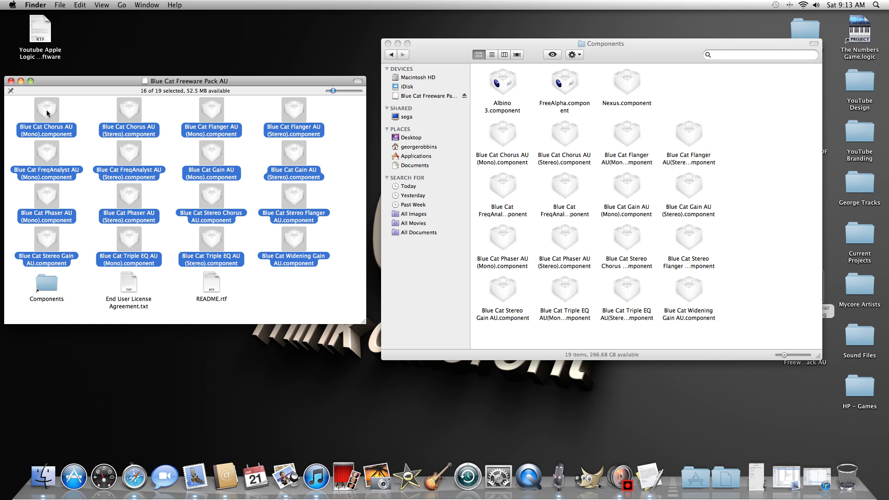
pyautogui.moveTo(47, 112)
pyautogui.mouseDown()
pyautogui.moveTo(77, 125)
pyautogui.moveTo(99, 151)
pyautogui.moveTo(48, 119)
pyautogui.moveTo(93, 115)
pyautogui.moveTo(51, 114)
pyautogui.moveTo(477, 116)
pyautogui.moveTo(419, 134)
pyautogui.moveTo(508, 135)
pyautogui.moveTo(90, 134)
pyautogui.moveTo(49, 114)
pyautogui.mouseUp()
# Clean up the Components icon layout, then close both Finder windows.
pyautogui.rightClick(765, 117)
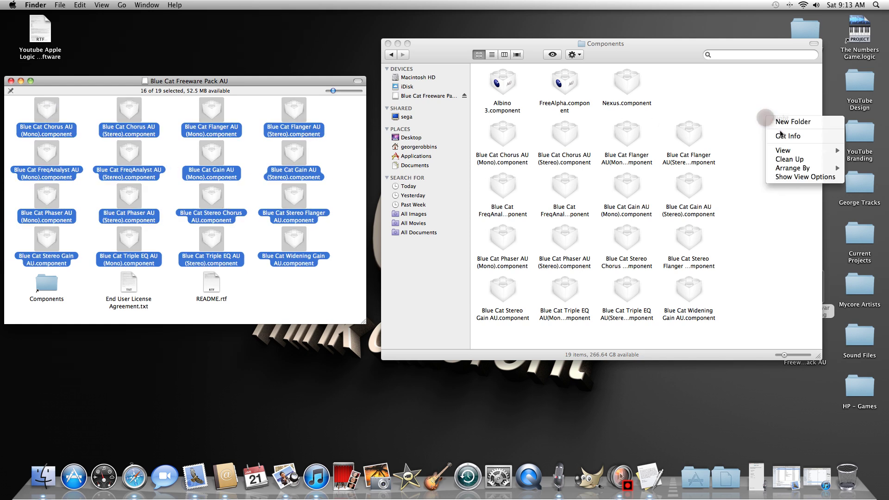
pyautogui.click(789, 158)
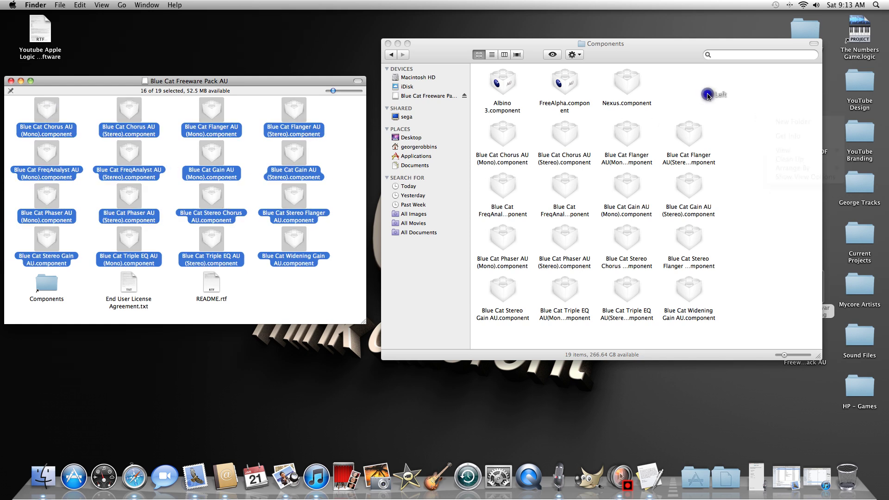
pyautogui.click(11, 80)
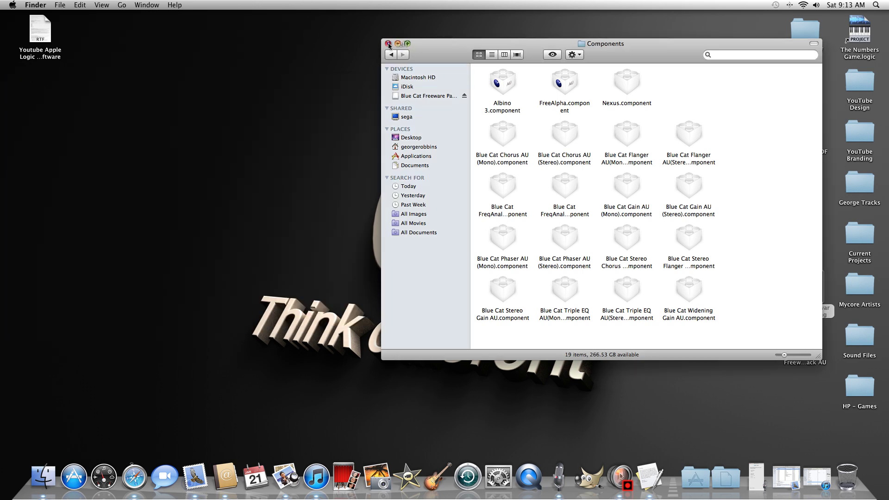
pyautogui.click(388, 44)
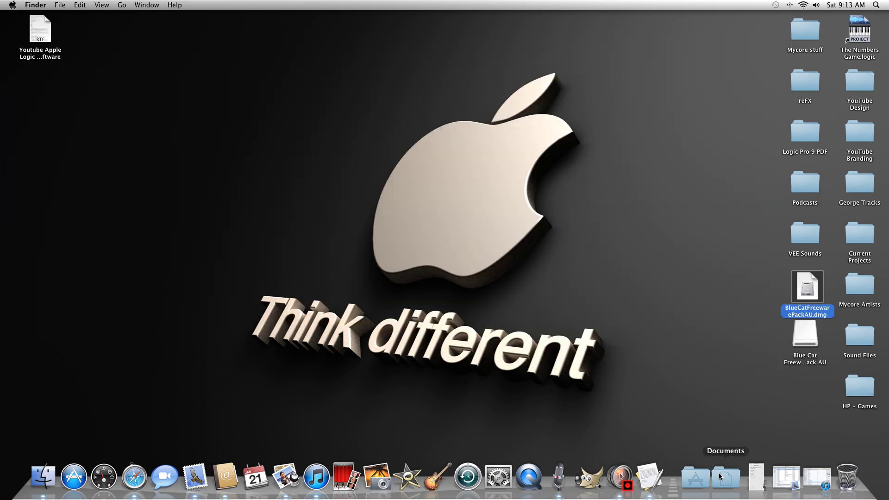
# Launch Logic Pro from the Dock's Applications stack.
pyautogui.click(690, 482)
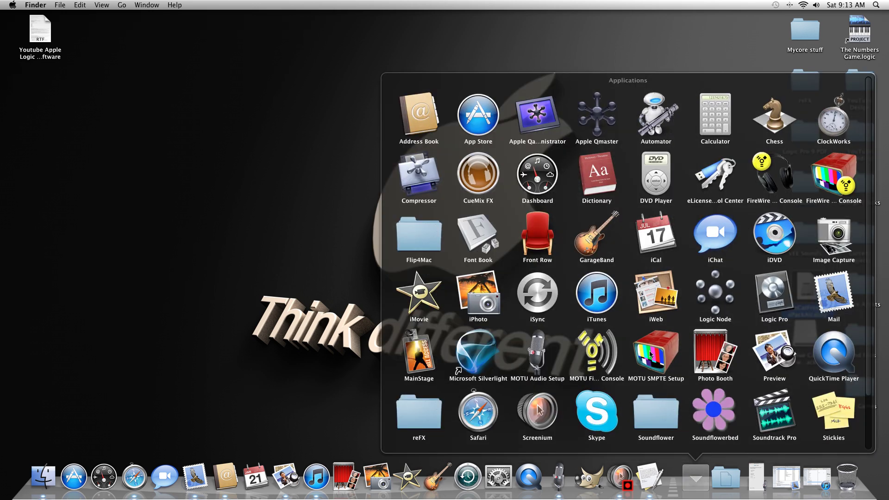
pyautogui.click(759, 297)
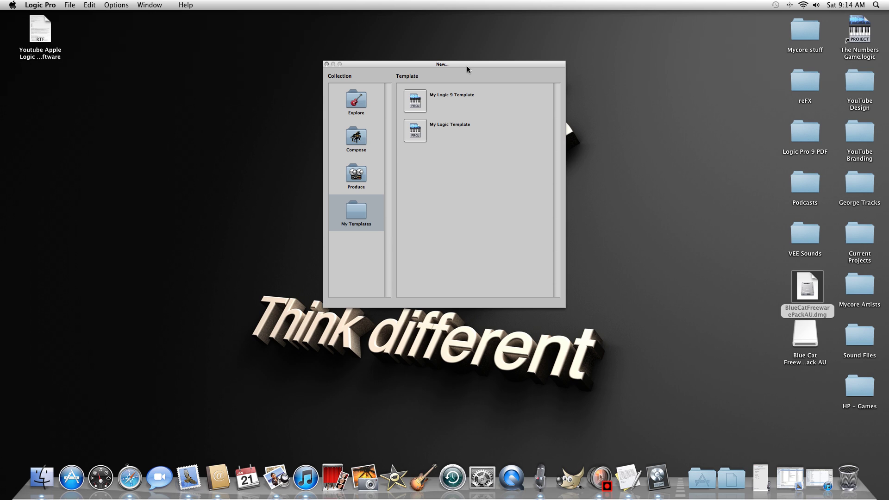
# Create a project from My Logic 9 Template and cancel the save prompt.
pyautogui.doubleClick(415, 101)
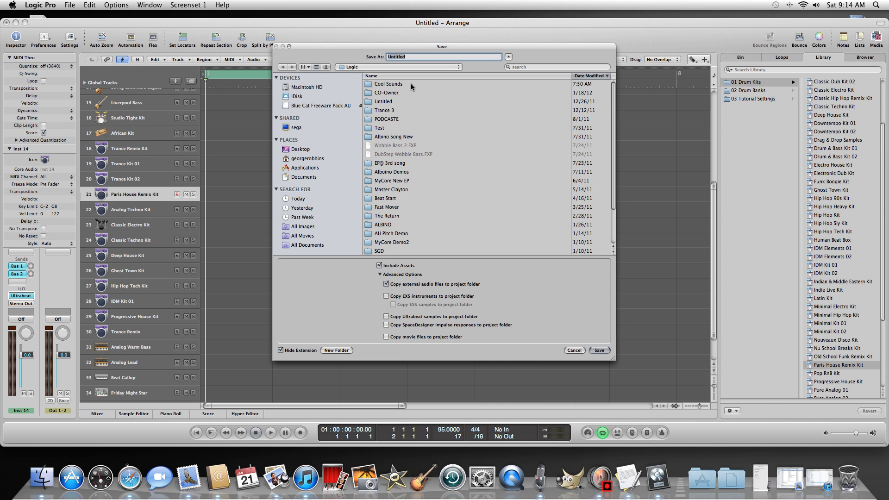
pyautogui.click(574, 350)
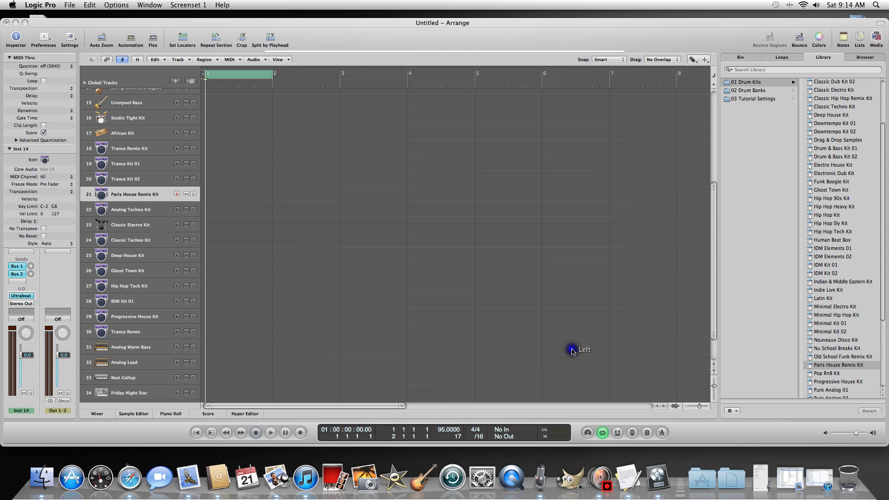
# Select track 36 Breaks Bass and lower its channel volume from 0.0 to -2.9 dB.
pyautogui.moveTo(350, 27); pyautogui.dragTo(356, 22)
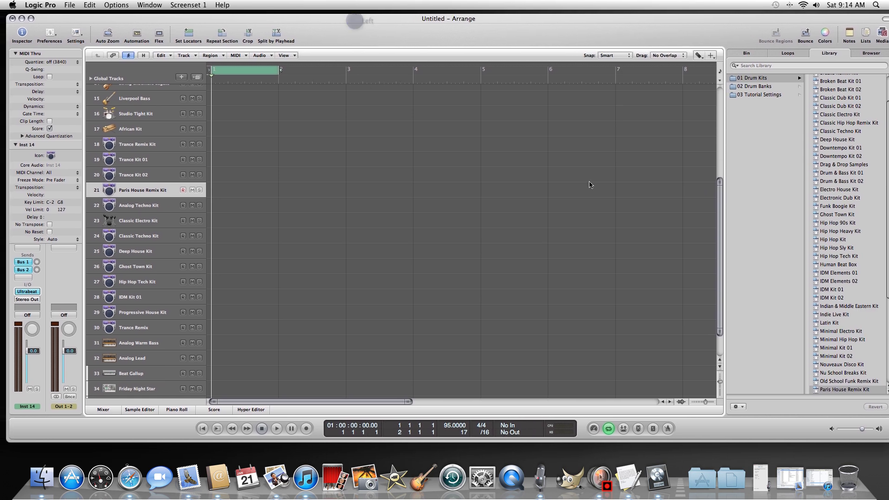
pyautogui.moveTo(719, 202); pyautogui.dragTo(719, 292)
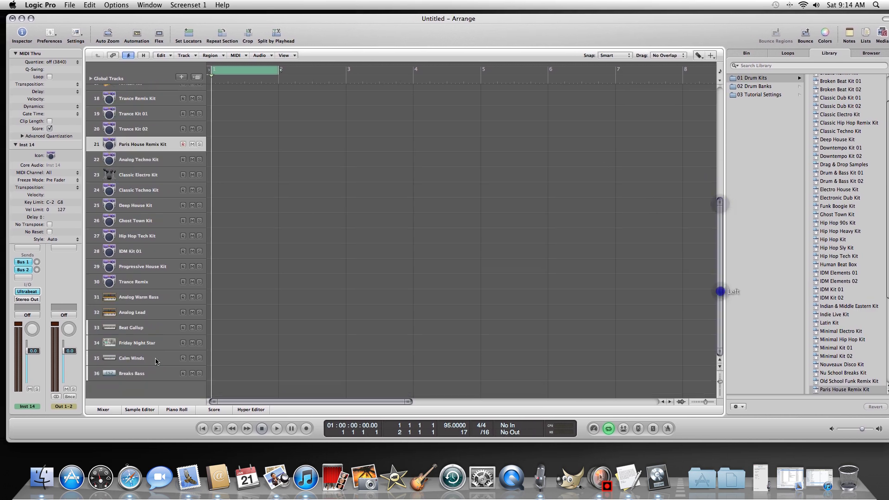
pyautogui.click(134, 374)
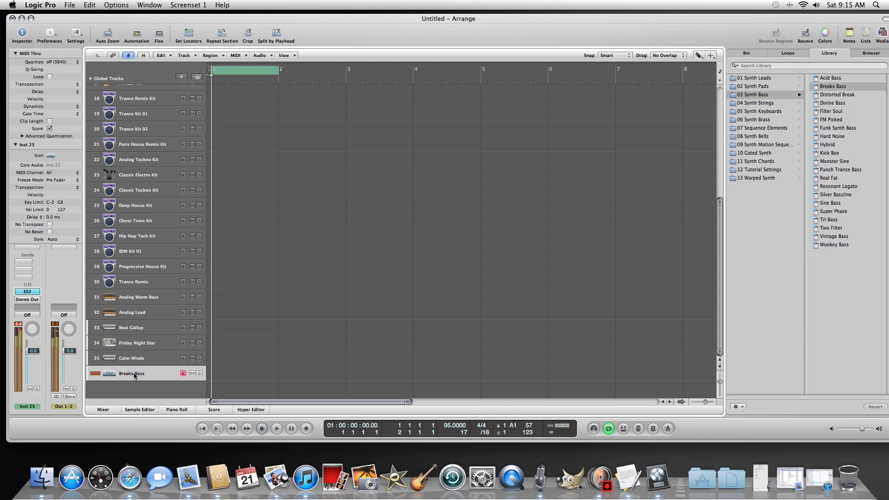
pyautogui.moveTo(33, 350); pyautogui.dragTo(36, 348)
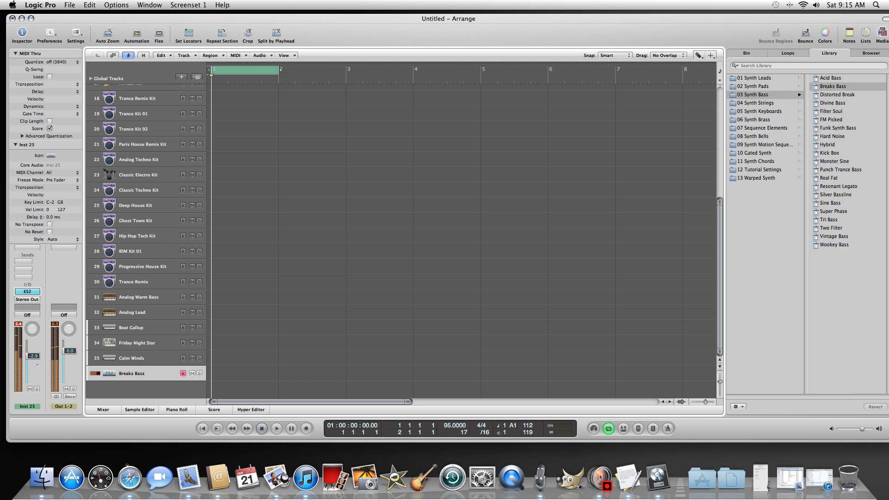
pyautogui.click(37, 364)
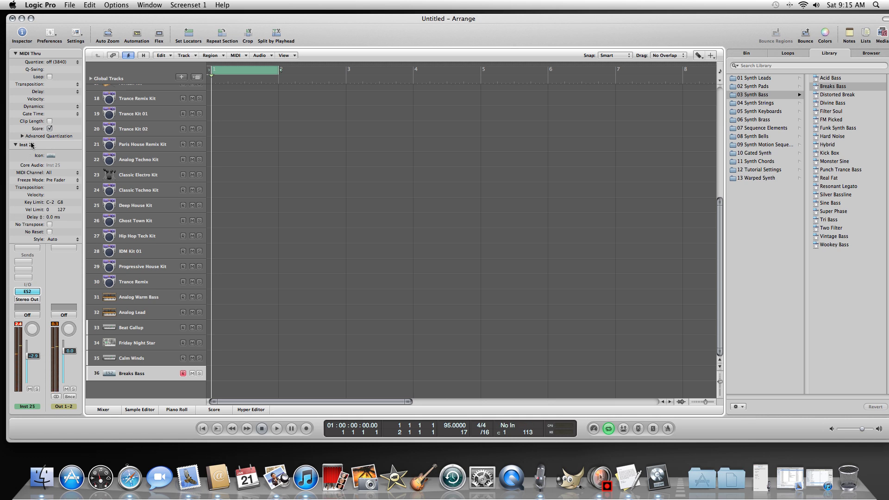
# Insert Blue Cat's Chorus (Stereo) in the first insert slot of the Breaks Bass channel.
pyautogui.click(12, 146)
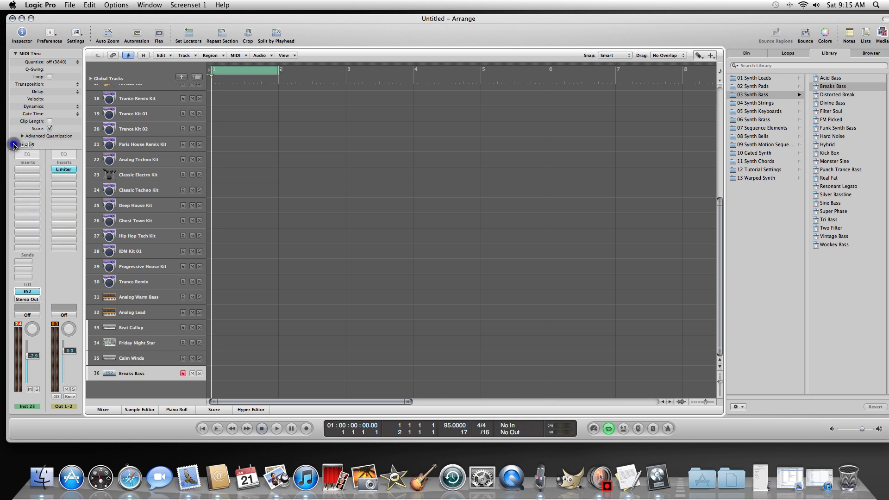
pyautogui.click(31, 176)
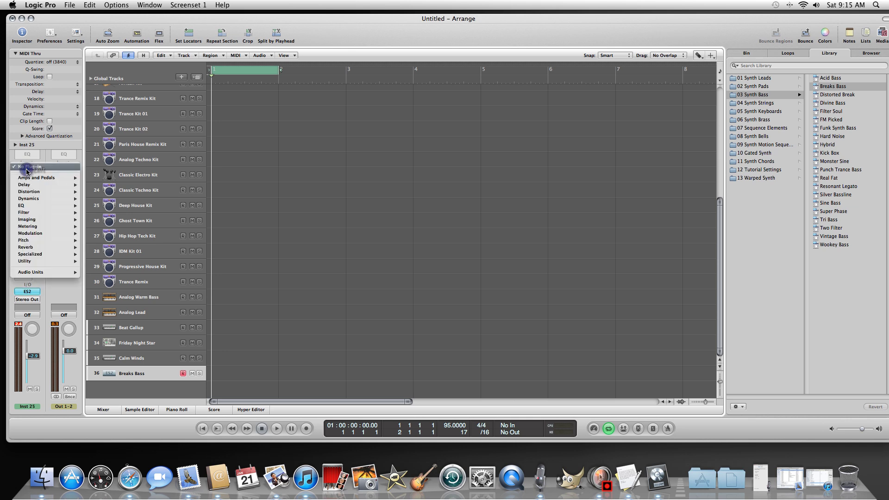
pyautogui.moveTo(37, 274)
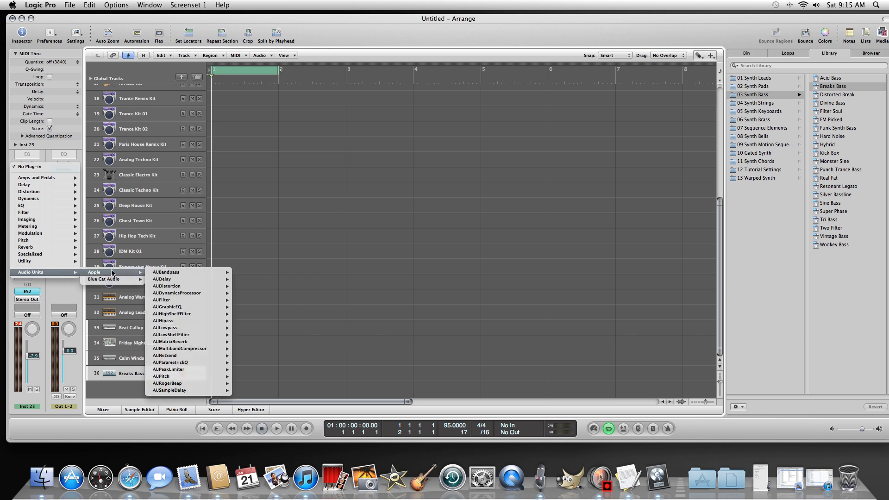
pyautogui.moveTo(115, 283)
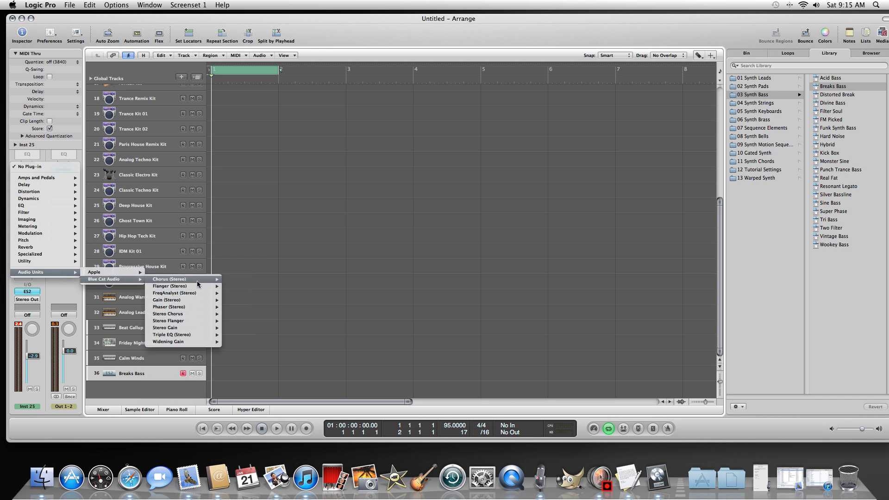
pyautogui.moveTo(198, 284)
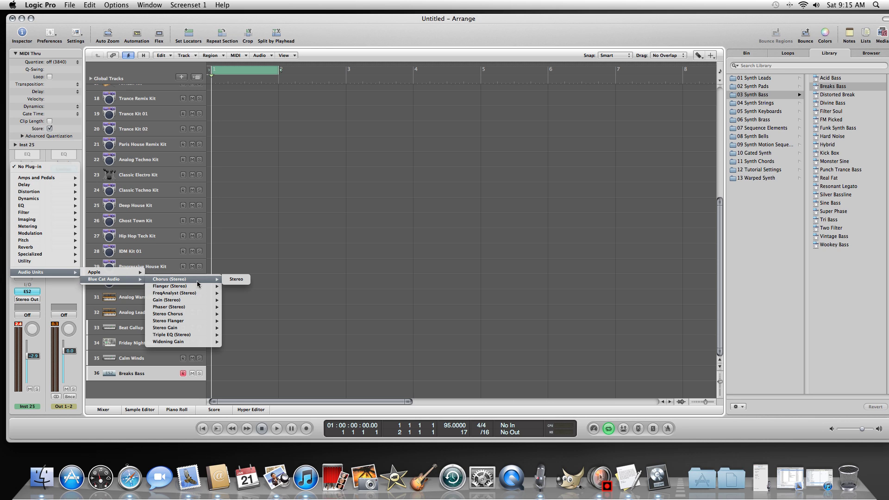
pyautogui.click(236, 279)
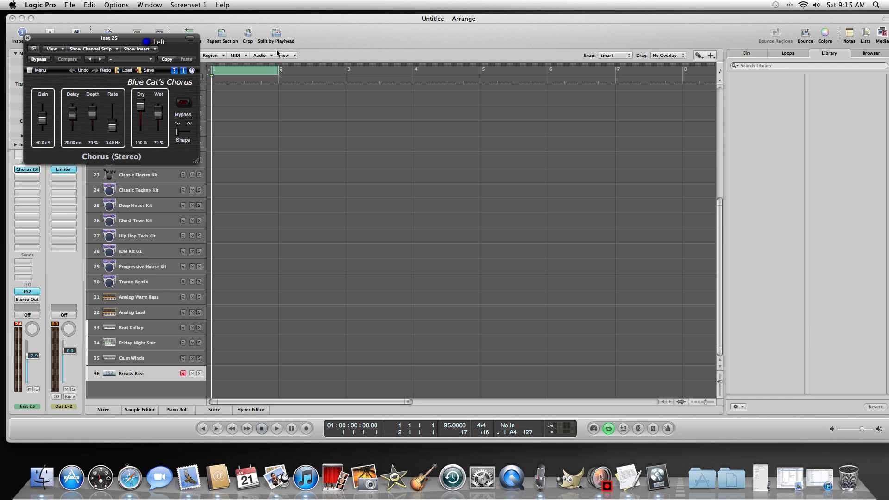
# Audition the Chorus presets Clean Chorus, Crazy Voice, Detpitch, Vibrato, Random, Normalized and Short Delay.
pyautogui.moveTo(162, 39); pyautogui.dragTo(442, 113)
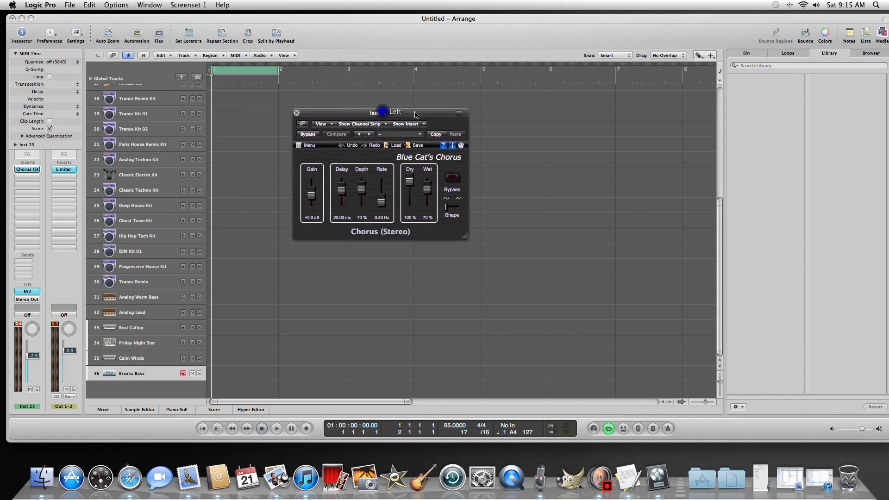
pyautogui.click(368, 135)
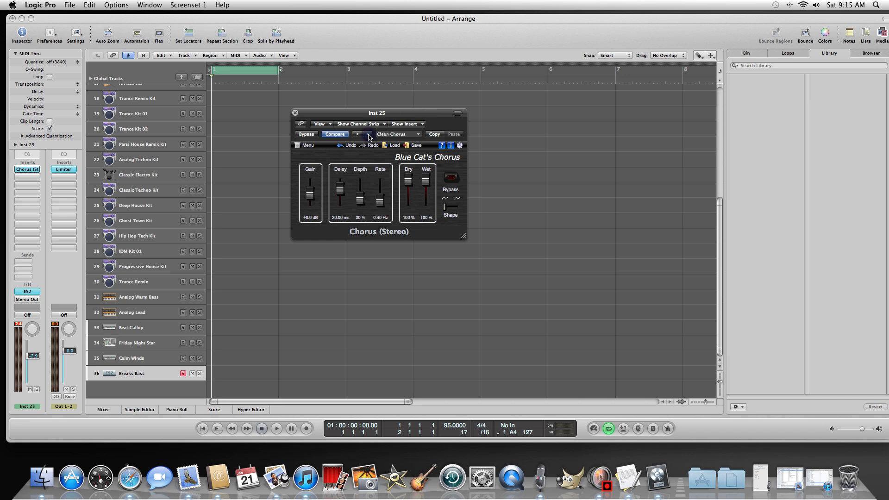
pyautogui.click(369, 134)
pyautogui.click(369, 134)
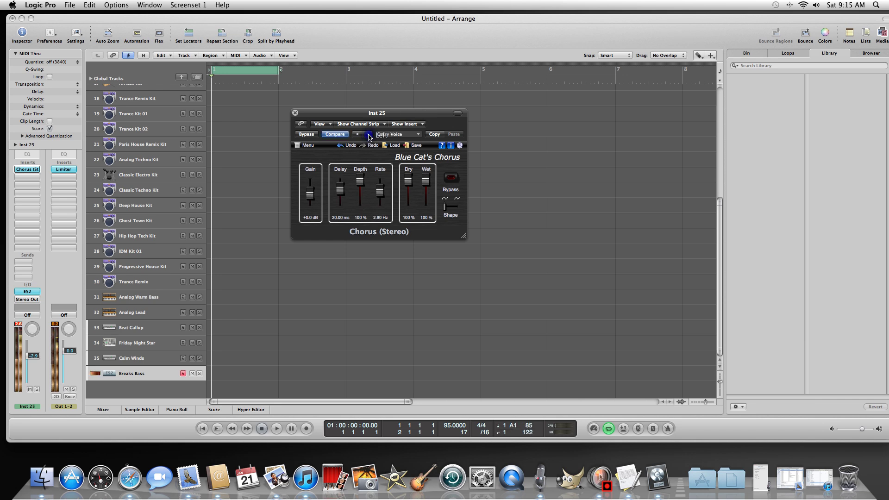
pyautogui.click(369, 135)
pyautogui.click(369, 134)
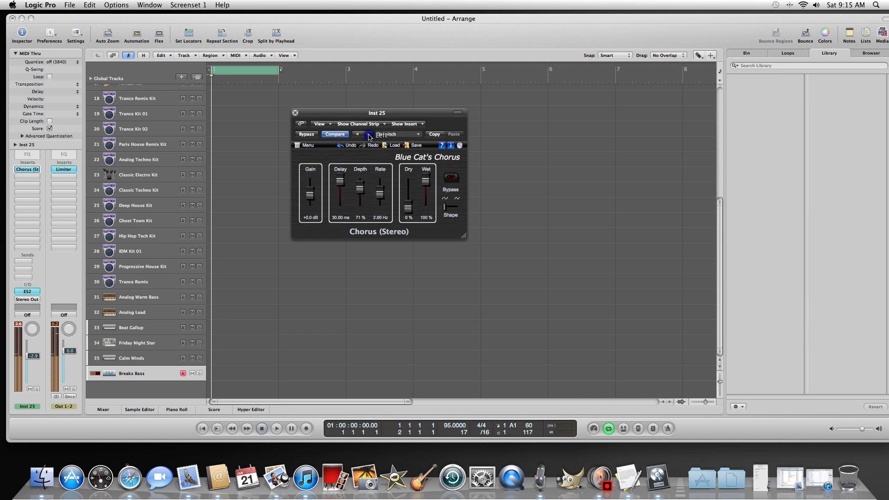
pyautogui.click(368, 134)
pyautogui.click(369, 134)
pyautogui.click(368, 134)
pyautogui.click(369, 134)
pyautogui.click(368, 134)
pyautogui.click(369, 134)
pyautogui.click(369, 134)
pyautogui.click(369, 135)
pyautogui.click(369, 134)
pyautogui.click(369, 134)
pyautogui.click(369, 134)
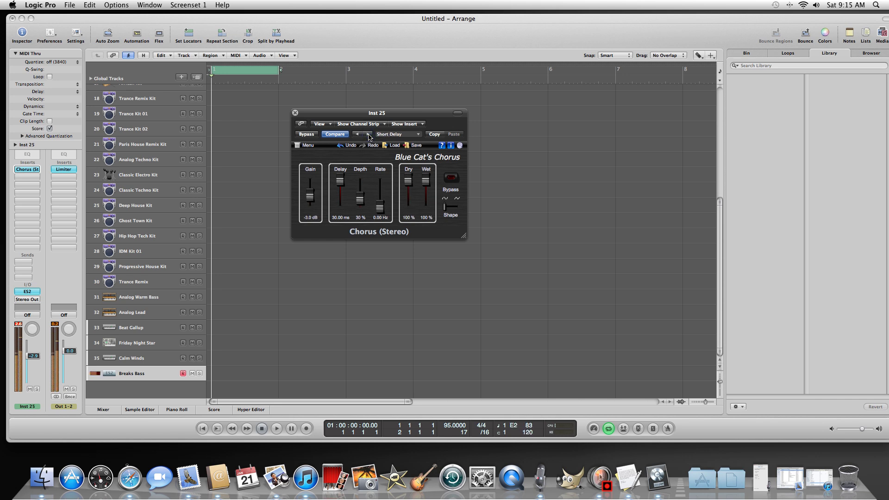
# Load the Oscillator chorus preset and lower its Gain to -8.0 dB.
pyautogui.click(369, 134)
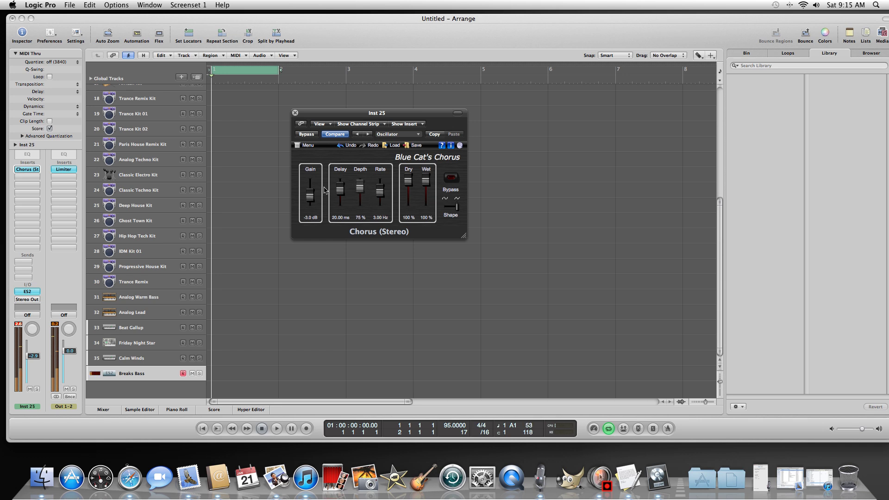
pyautogui.moveTo(309, 197); pyautogui.dragTo(311, 203)
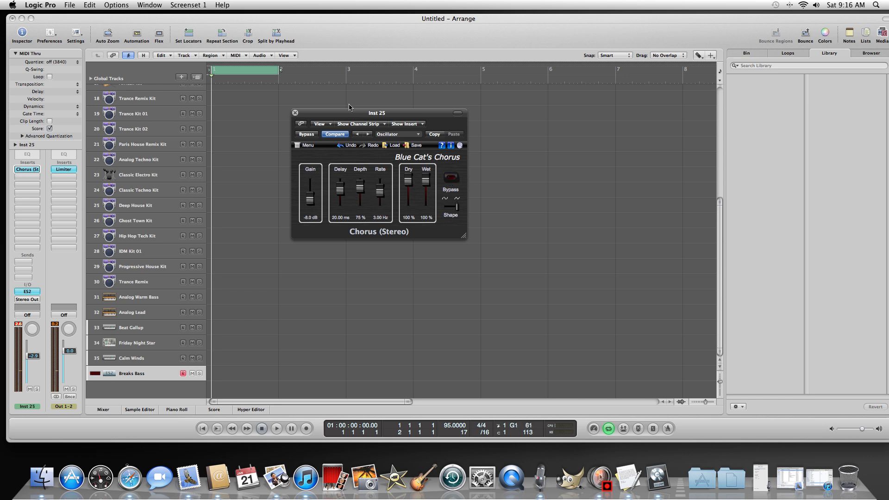
pyautogui.moveTo(346, 116); pyautogui.dragTo(345, 27)
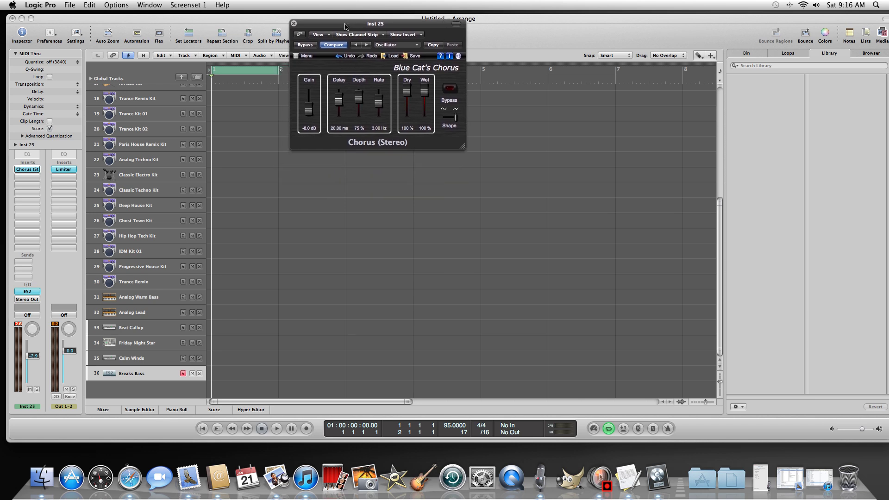
# Insert Blue Cat's FreqAnalyst (Stereo) in the slot below Chorus.
pyautogui.click(19, 177)
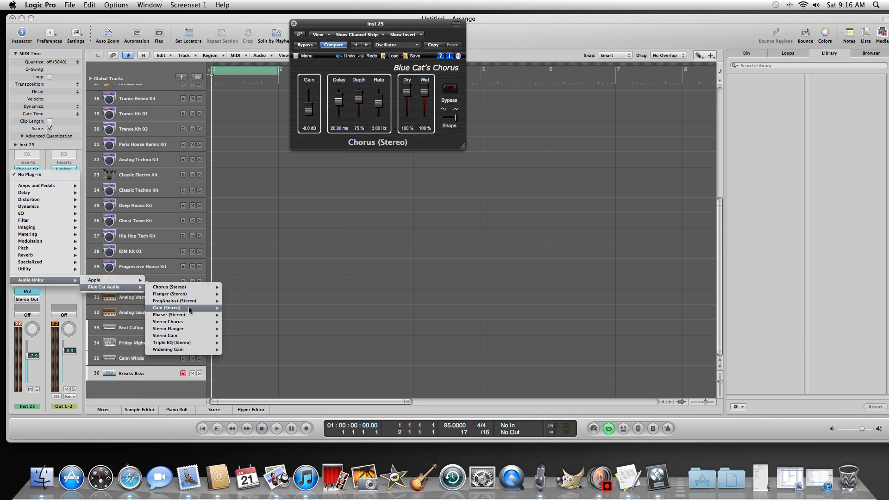
pyautogui.moveTo(188, 307)
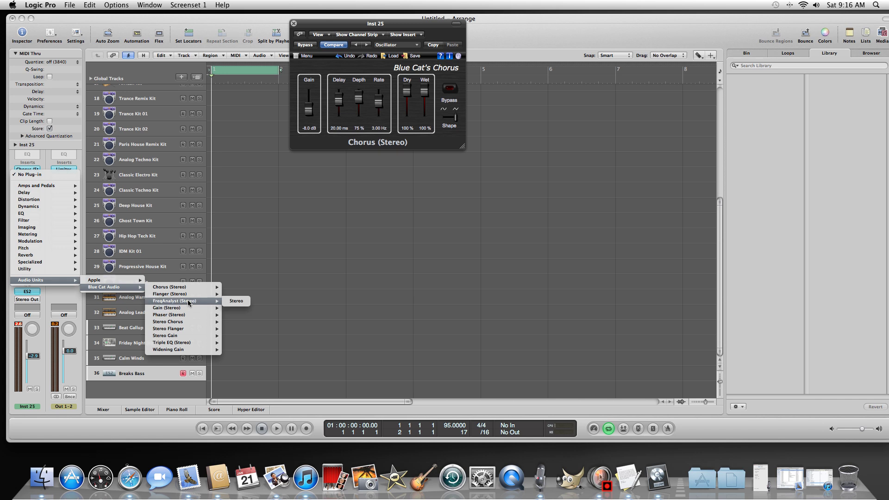
pyautogui.click(235, 301)
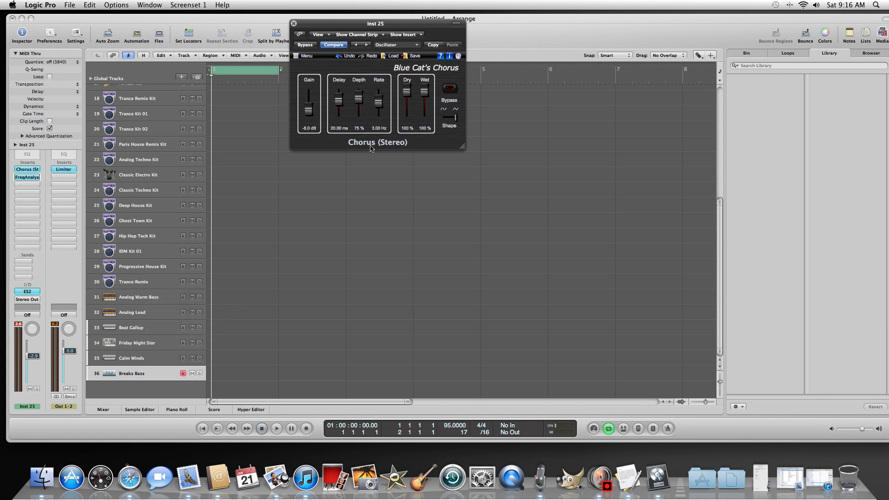
pyautogui.moveTo(281, 40); pyautogui.dragTo(731, 90)
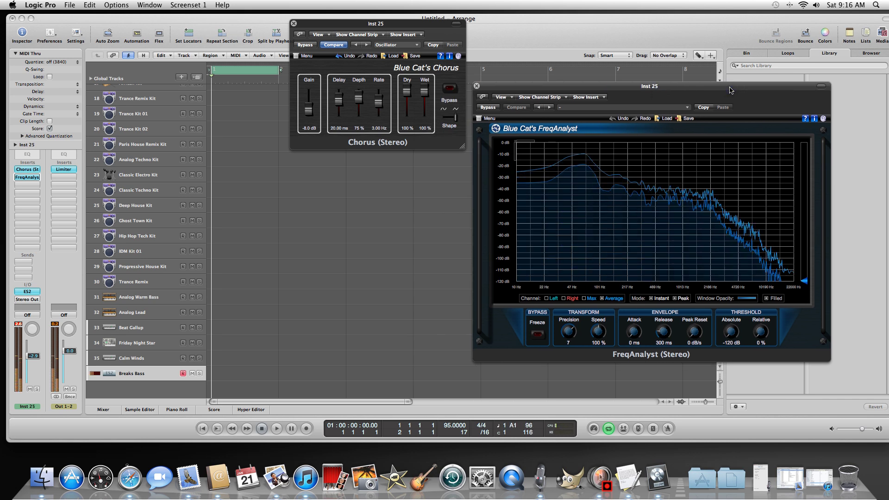
# Check the FreqAnalyst settings options and move its window to the top of the screen.
pyautogui.click(550, 108)
pyautogui.click(688, 108)
pyautogui.click(689, 108)
pyautogui.moveTo(687, 89); pyautogui.dragTo(694, 31)
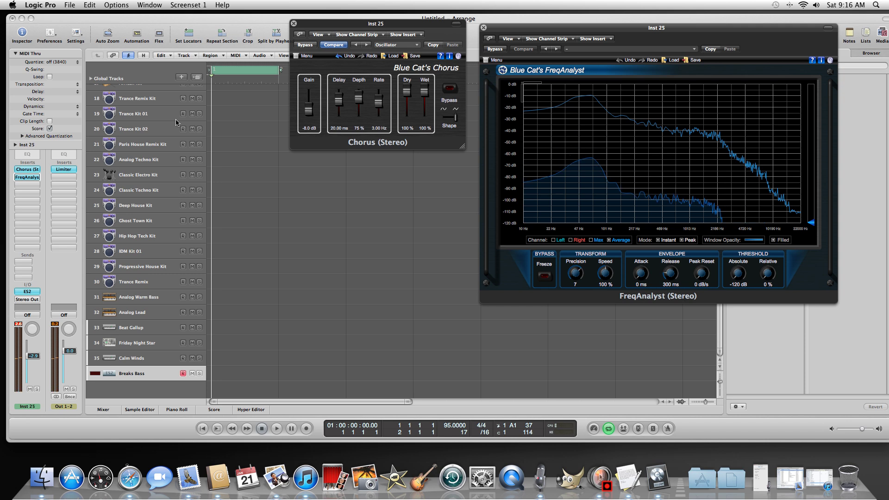
pyautogui.click(34, 184)
# Insert Blue Cat's Gain (Stereo) in the third insert slot and centre its window.
pyautogui.moveTo(50, 226)
pyautogui.moveTo(50, 287)
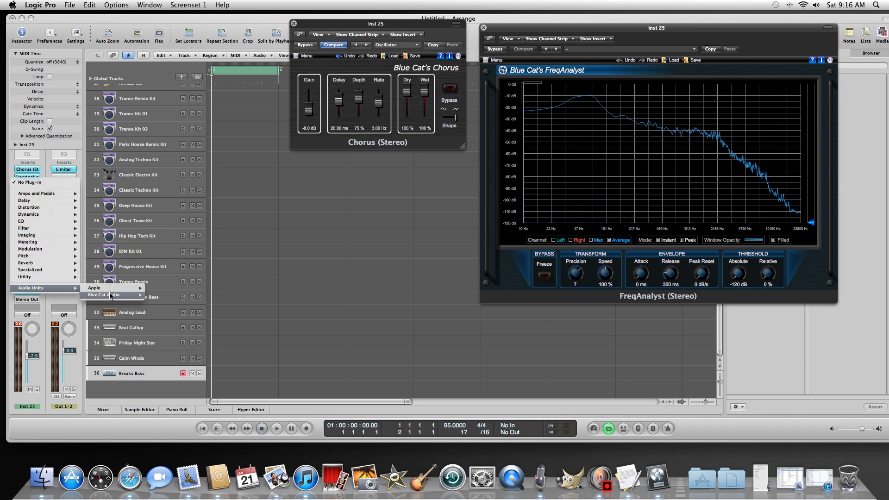
pyautogui.moveTo(111, 296)
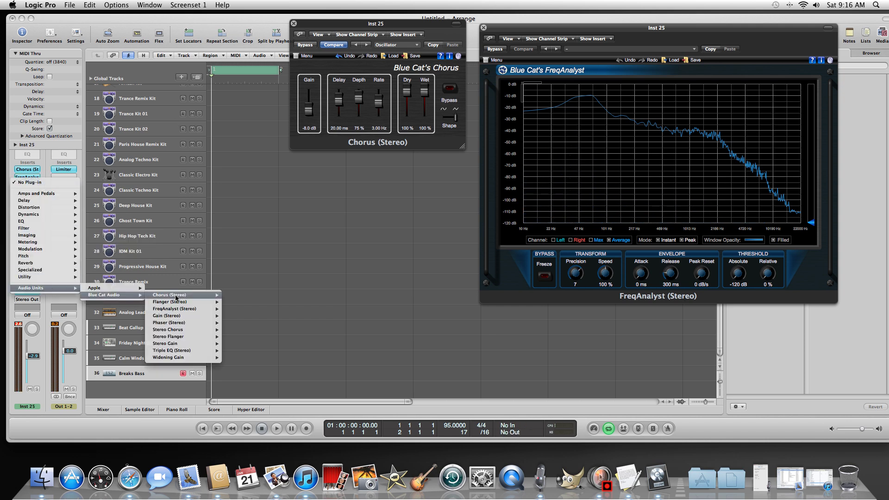
pyautogui.click(177, 319)
pyautogui.moveTo(109, 36); pyautogui.dragTo(375, 142)
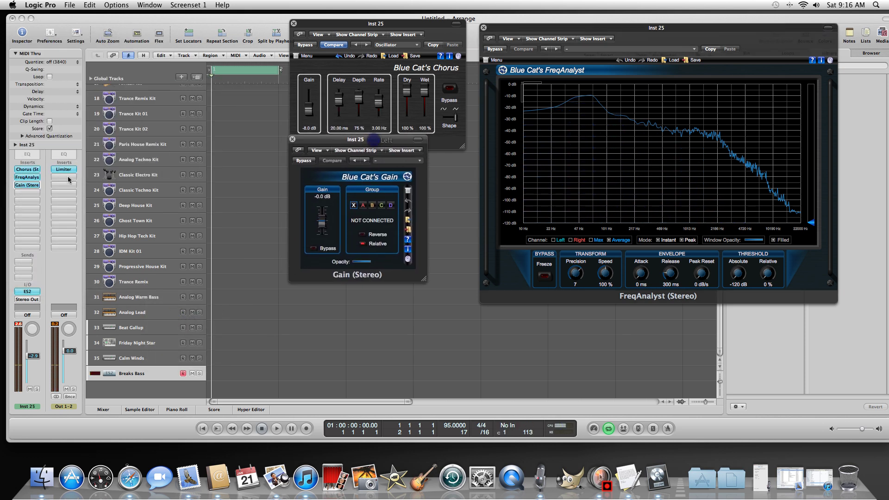
pyautogui.click(32, 193)
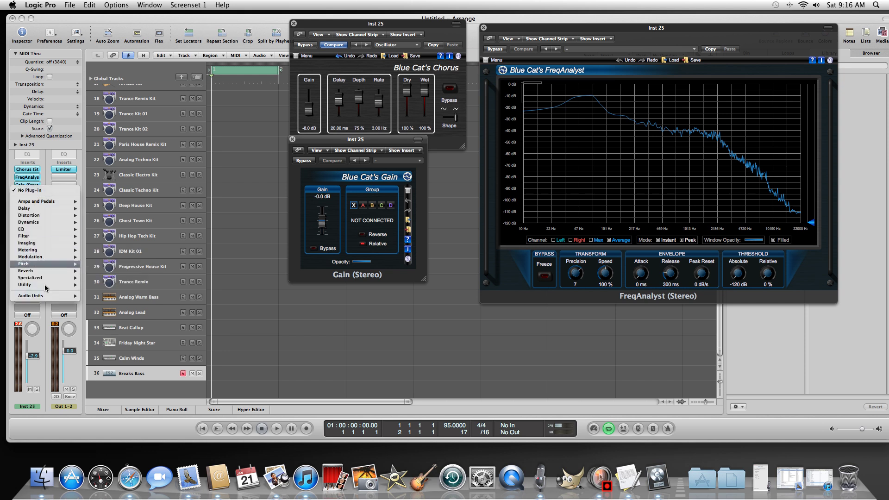
# Insert Blue Cat's Triple EQ (Stereo) in the fourth insert slot, after Gain.
pyautogui.moveTo(69, 296)
pyautogui.moveTo(133, 303)
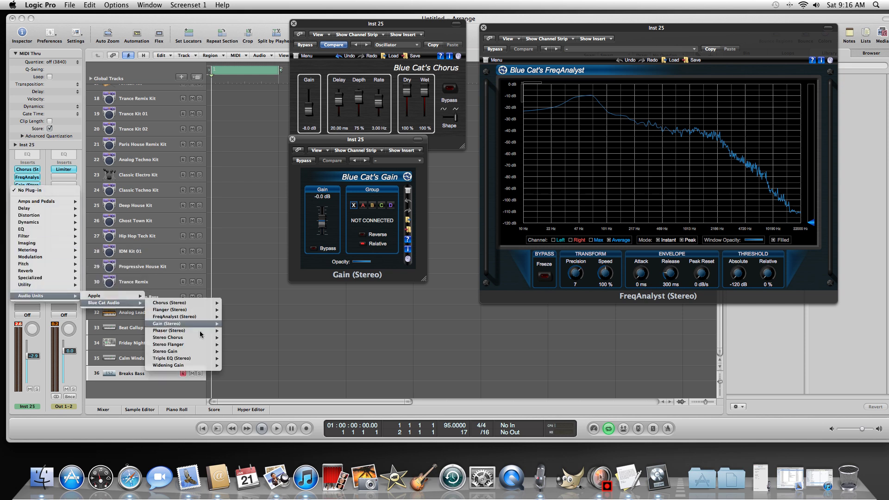
pyautogui.moveTo(201, 359)
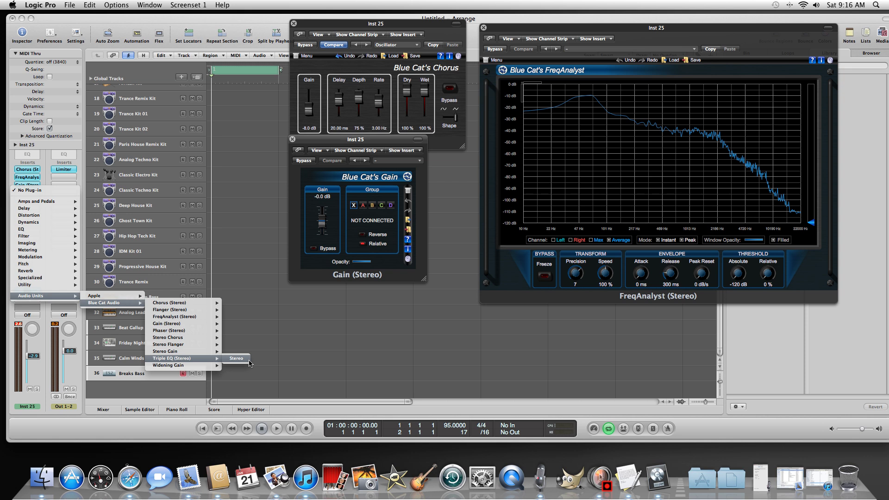
pyautogui.click(238, 358)
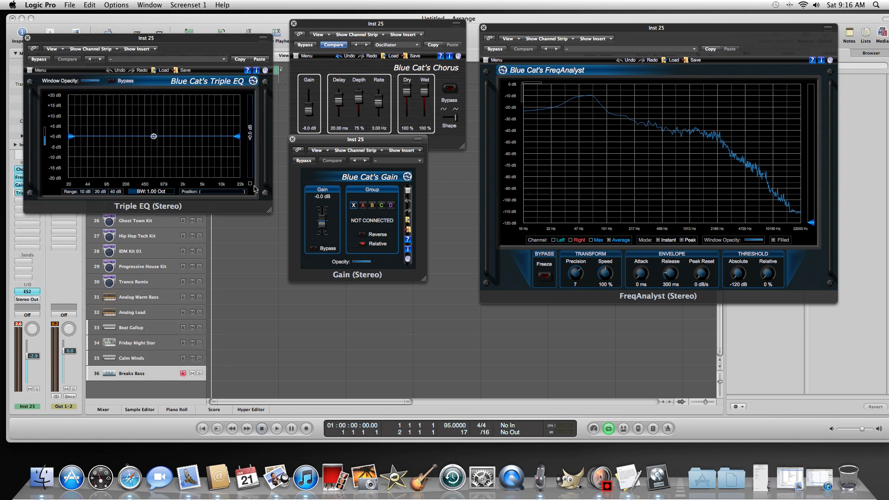
# Boost a Triple EQ band to about a +16 dB peak near 614 Hz.
pyautogui.moveTo(179, 40); pyautogui.dragTo(540, 151)
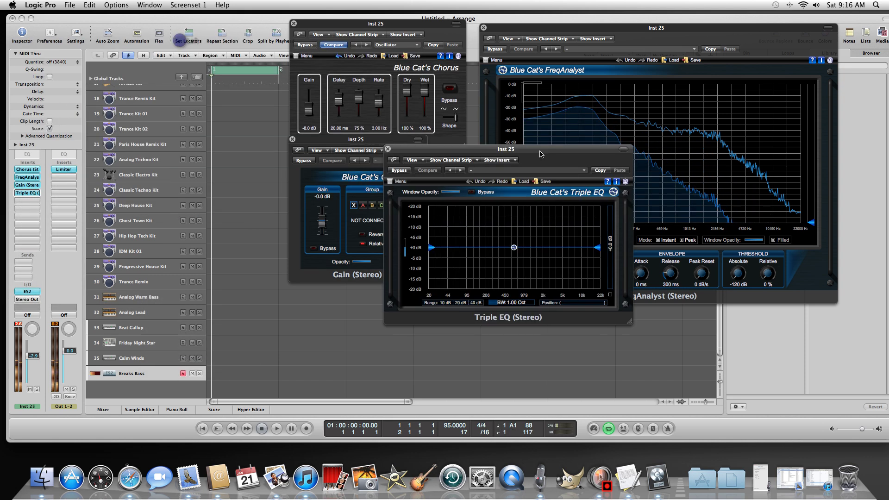
pyautogui.moveTo(513, 248); pyautogui.dragTo(589, 249)
pyautogui.moveTo(597, 219); pyautogui.dragTo(513, 217)
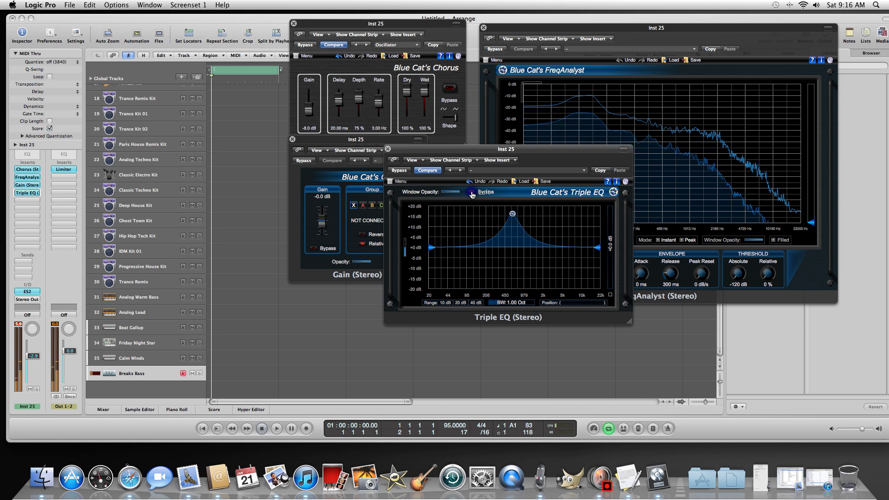